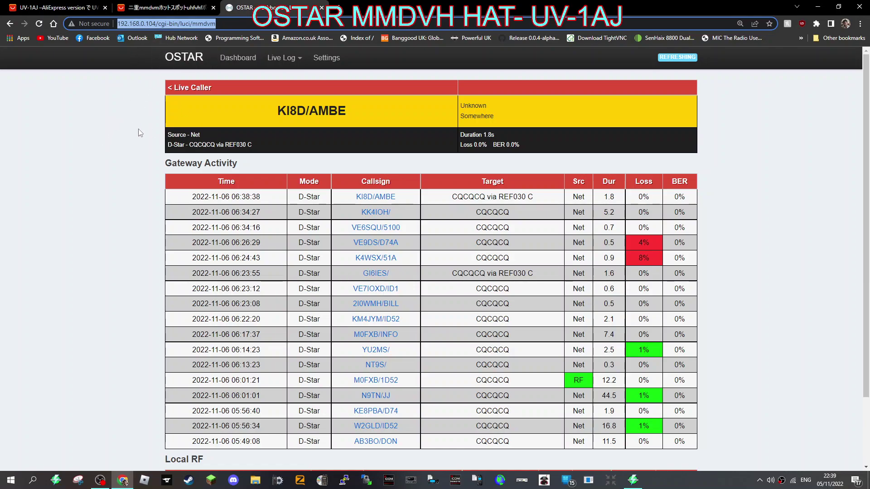
Step: Bring up the AliExpress listing's Mmdvm構成チュートリアル section covering power-on, Wi-Fi and OSTAR login
click(145, 10)
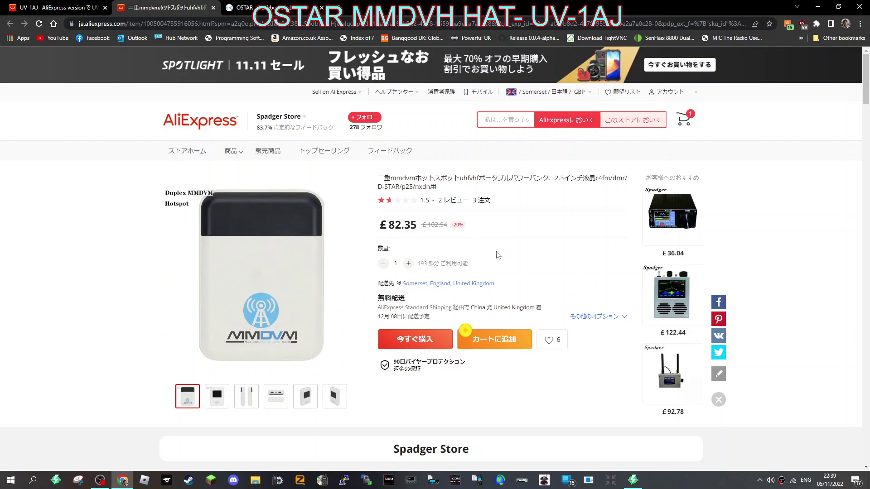
scroll(500, 259, down, 20)
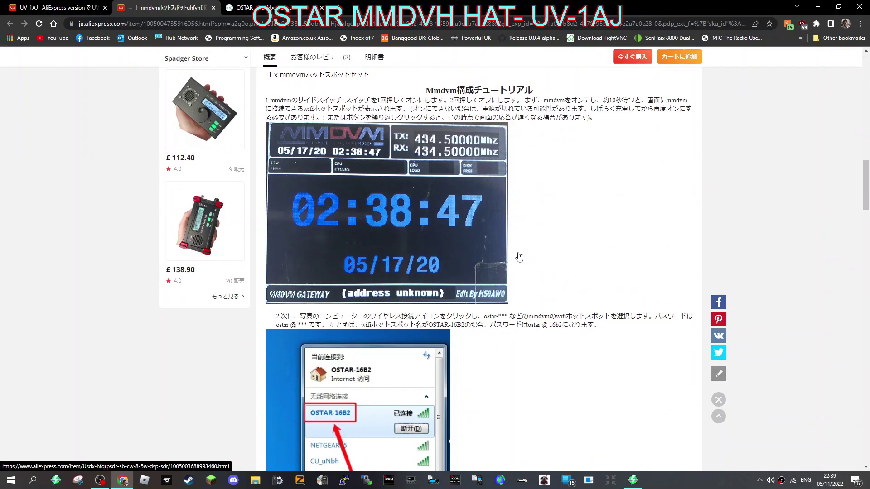
scroll(517, 263, up, 1)
scroll(516, 268, down, 4)
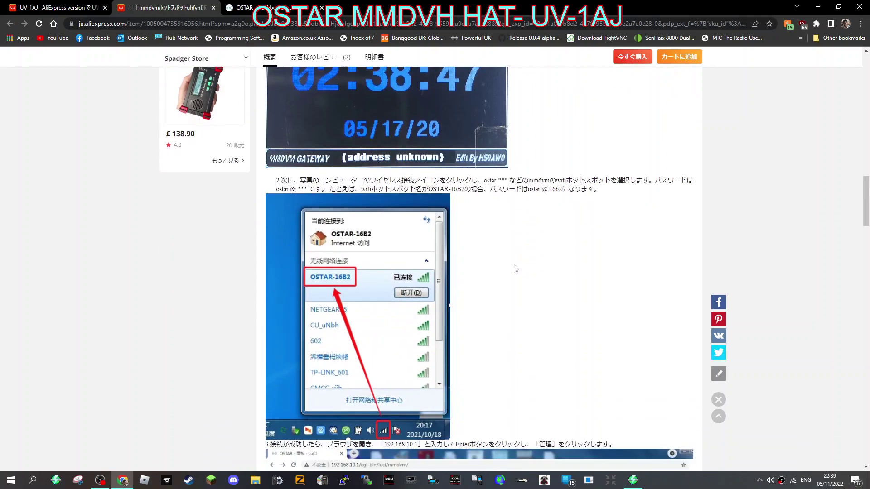
scroll(493, 278, down, 9)
scroll(499, 275, up, 7)
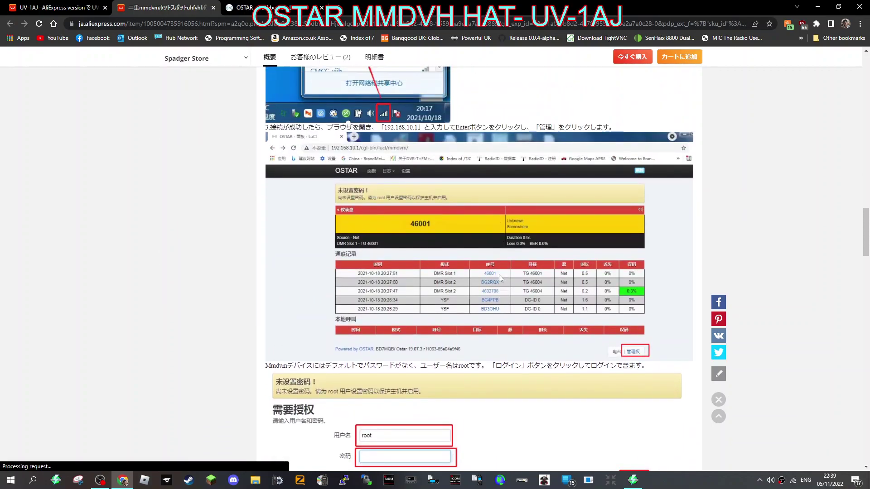
scroll(499, 274, up, 12)
scroll(483, 256, down, 6)
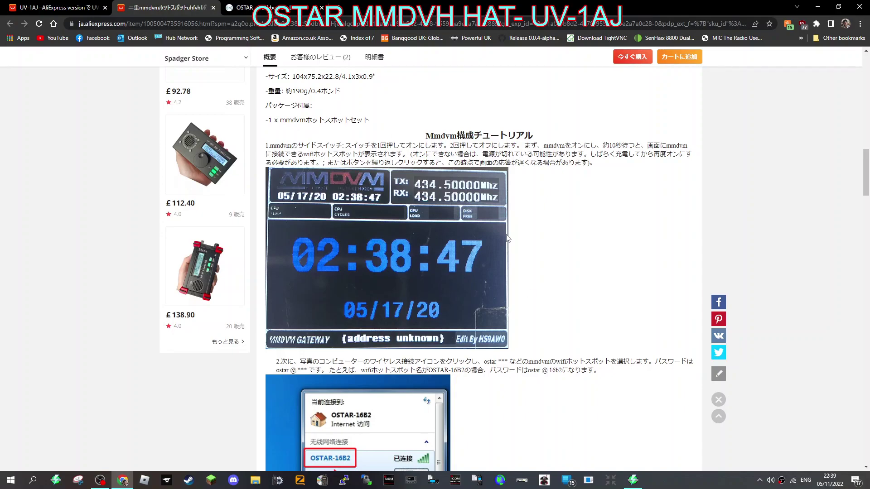
Step: Show the Windows Wi-Fi network list, where the OSTAR-3232 hotspot now appears
click(795, 483)
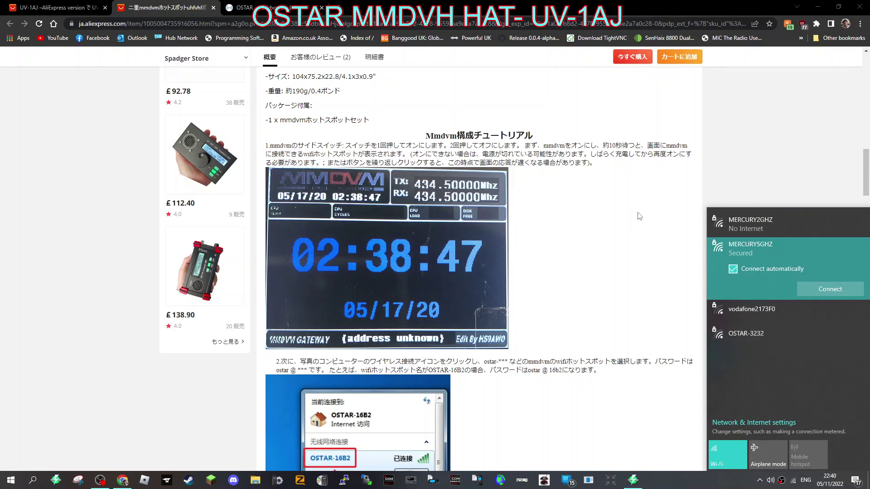
Step: Apply the General settings: callsign, Simplex mode, 434500000 Hz RX/TX, SOUTHWEST UK location
click(287, 9)
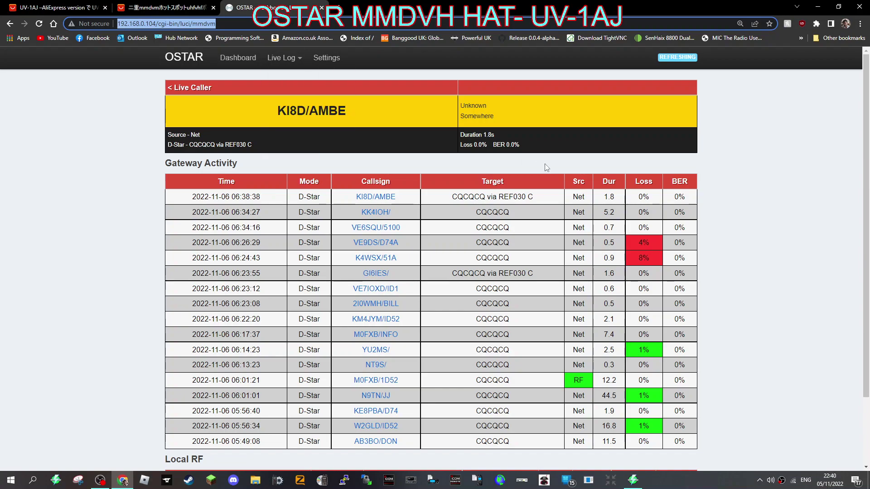
click(326, 59)
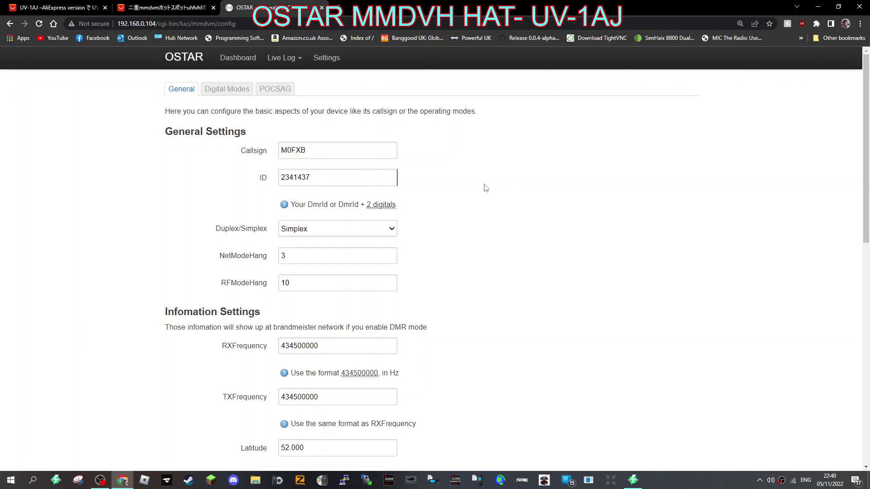
scroll(486, 188, down, 1)
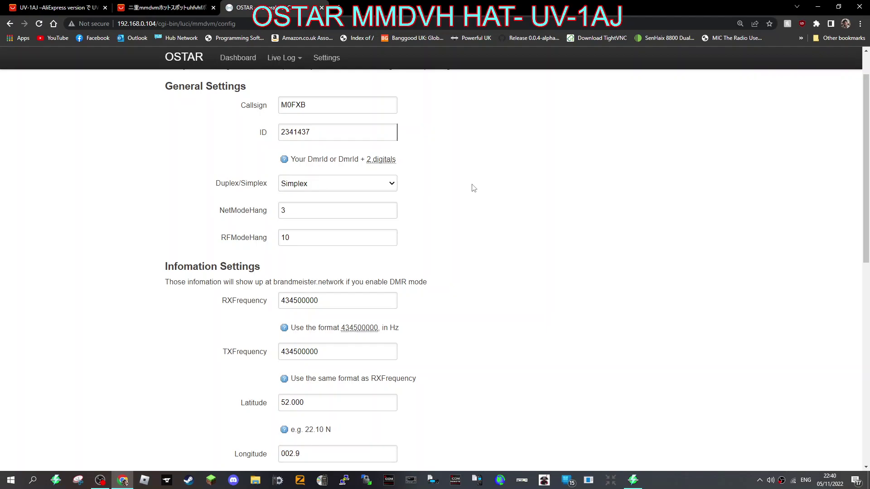
scroll(467, 226, down, 2)
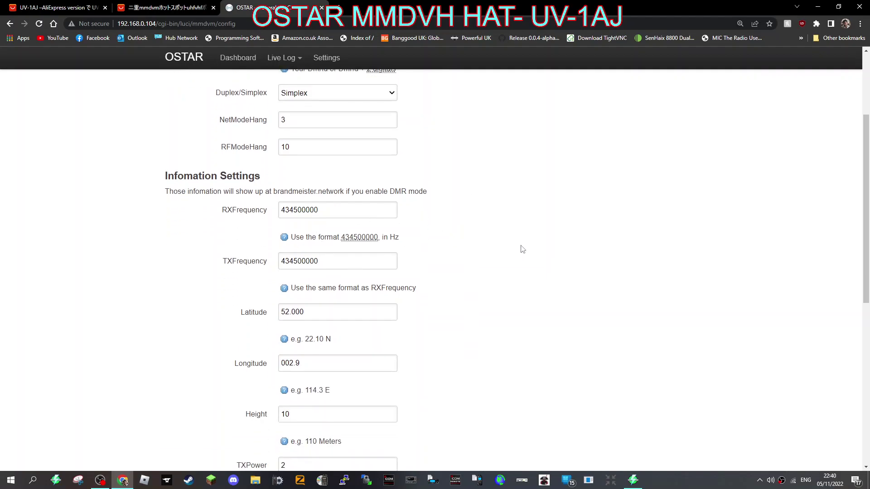
scroll(392, 264, down, 3)
scroll(413, 246, down, 2)
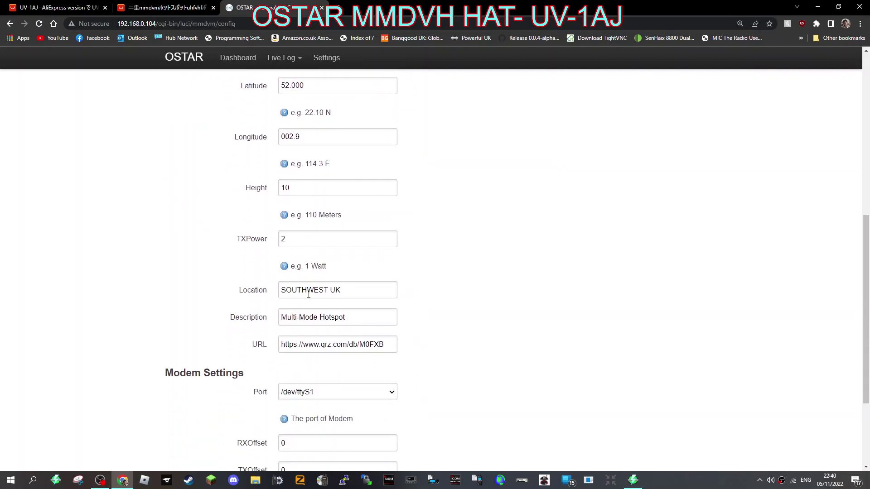
scroll(442, 315, down, 1)
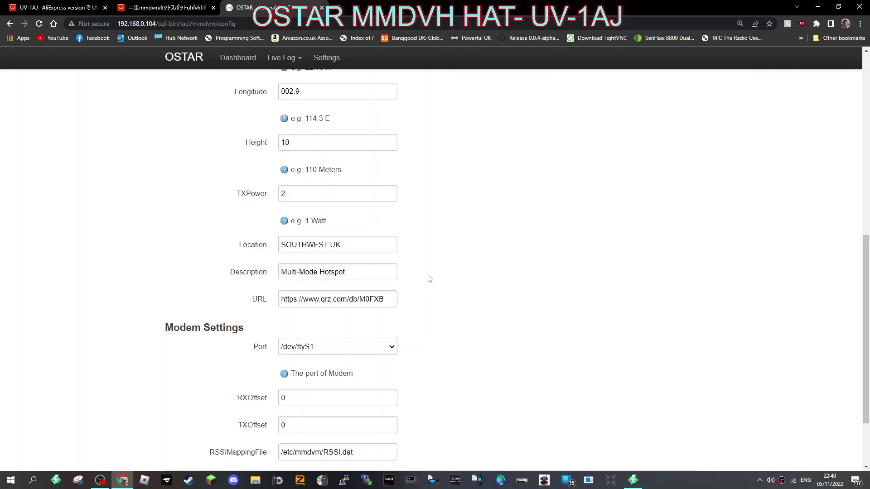
scroll(498, 302, down, 2)
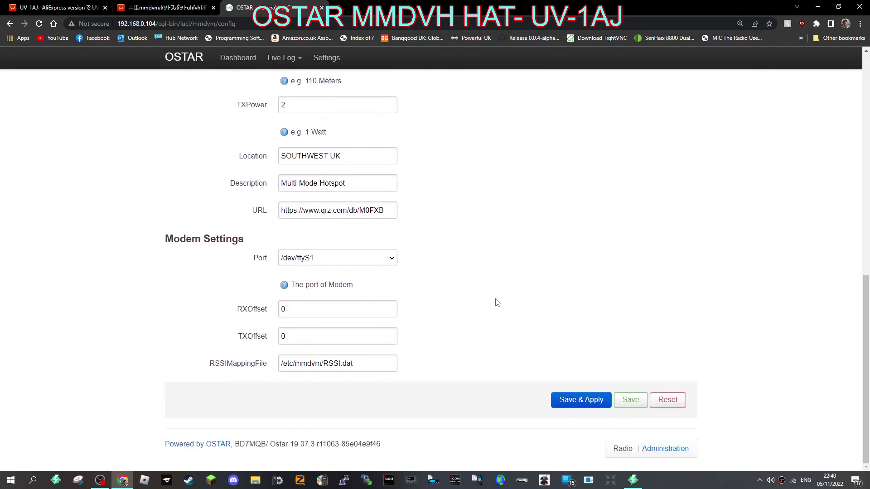
click(580, 405)
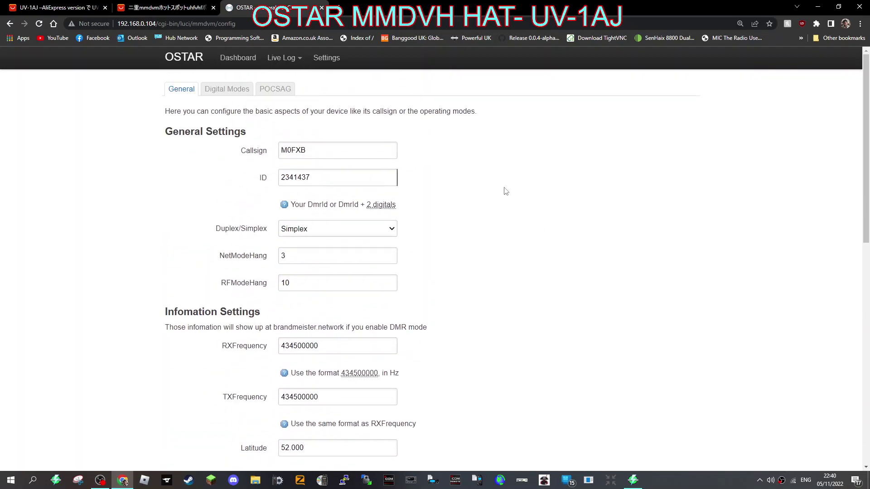
Step: Open the Digital Modes settings and keep BM2001 EU as the DMR server
click(234, 90)
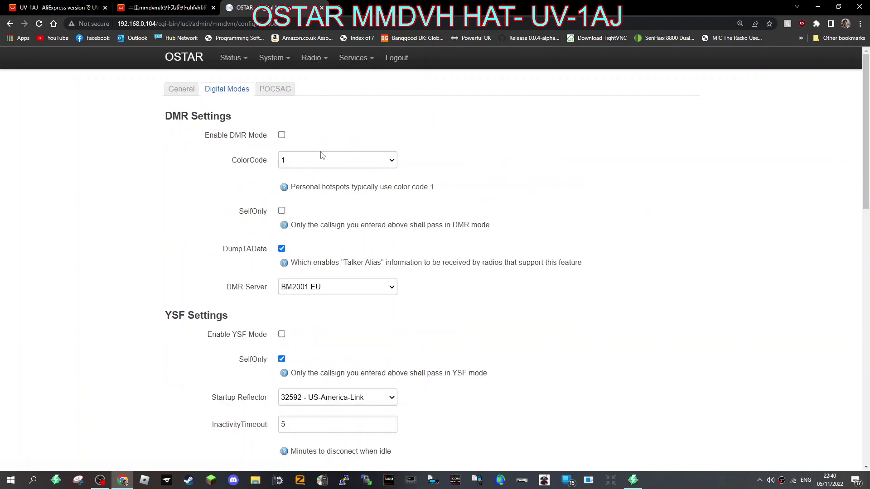
scroll(512, 193, down, 3)
scroll(453, 182, up, 3)
click(392, 289)
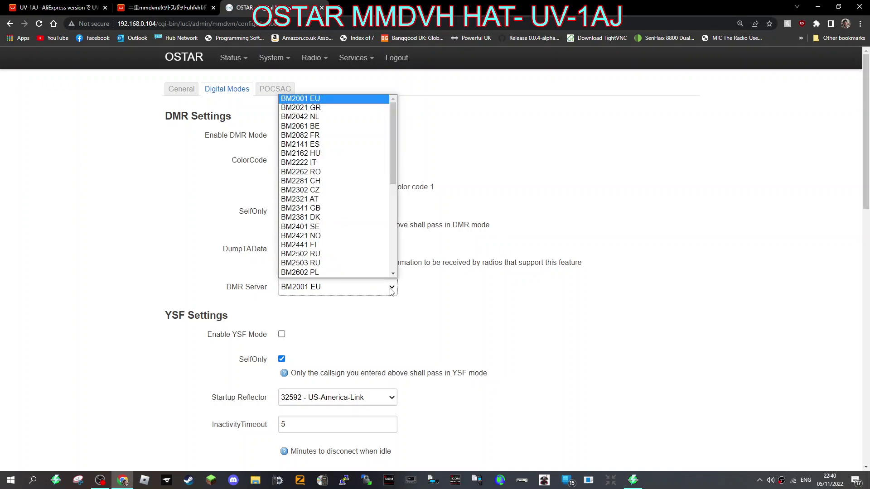
click(392, 290)
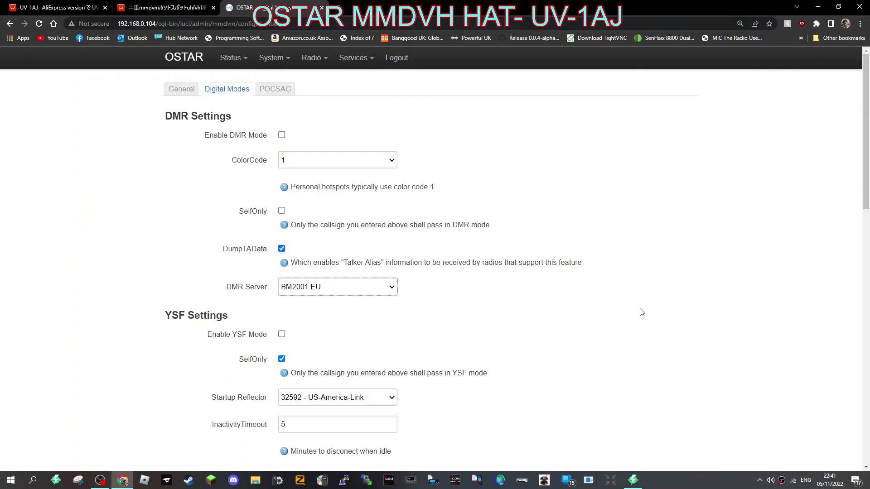
scroll(640, 309, down, 3)
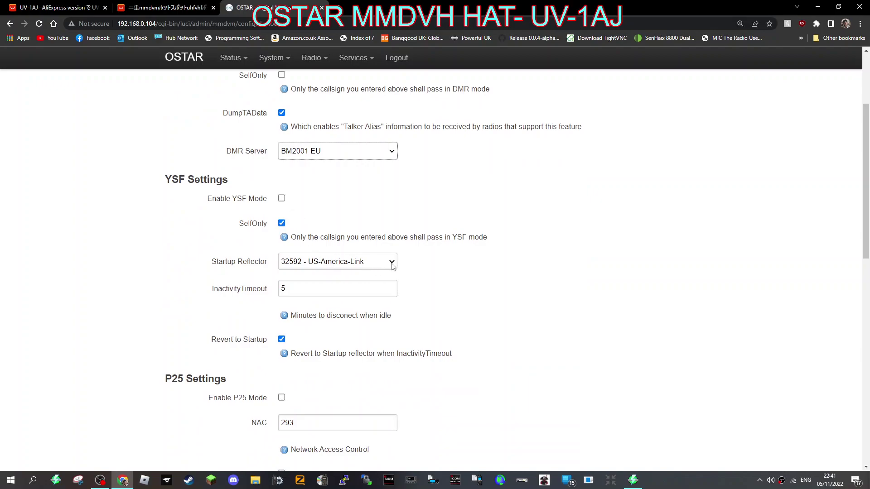
scroll(496, 251, down, 1)
scroll(495, 251, down, 4)
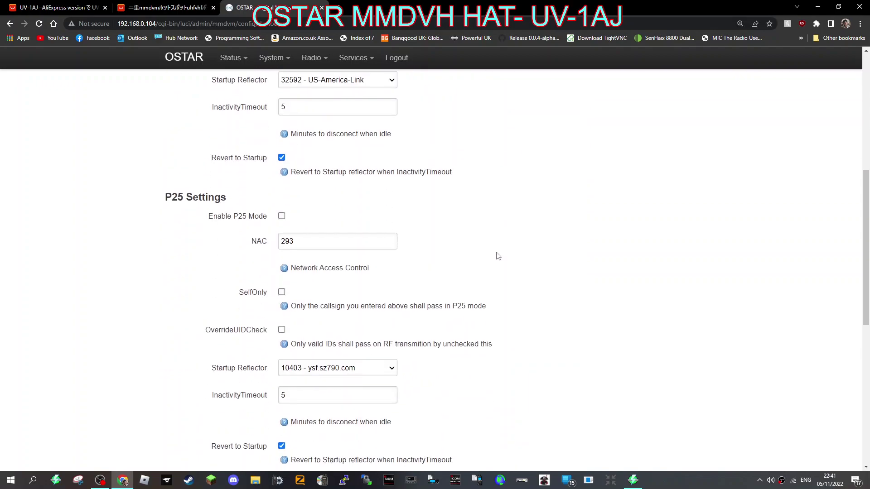
scroll(498, 253, down, 5)
scroll(498, 252, down, 4)
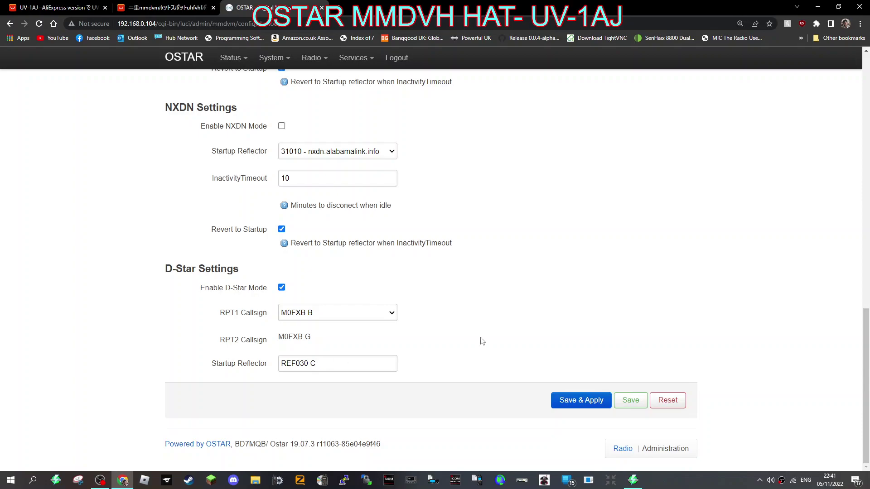
scroll(603, 338, up, 4)
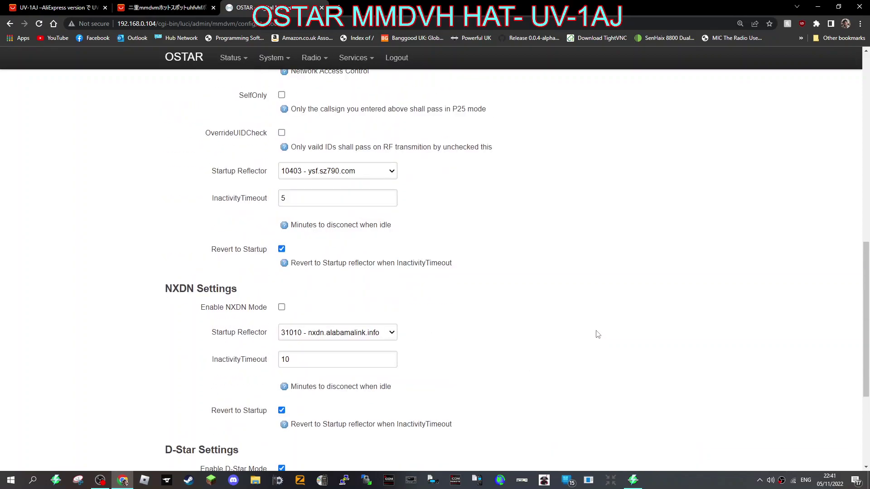
scroll(598, 335, down, 3)
scroll(597, 334, down, 1)
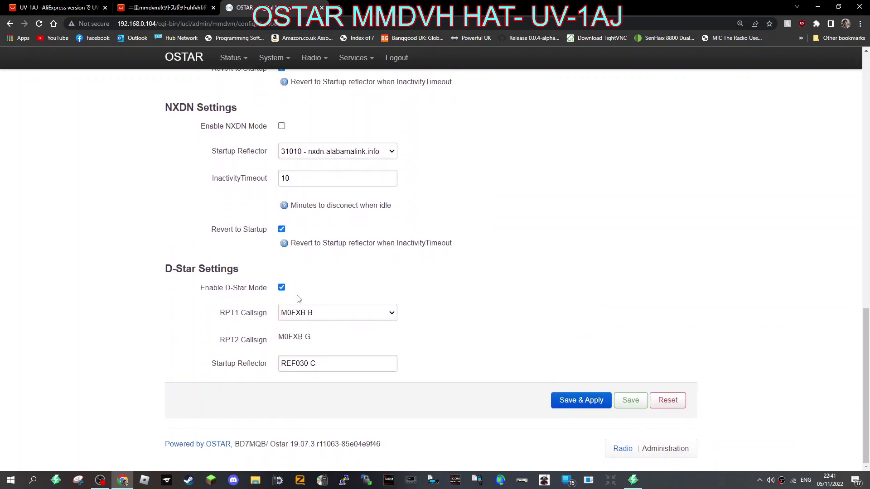
scroll(537, 234, up, 7)
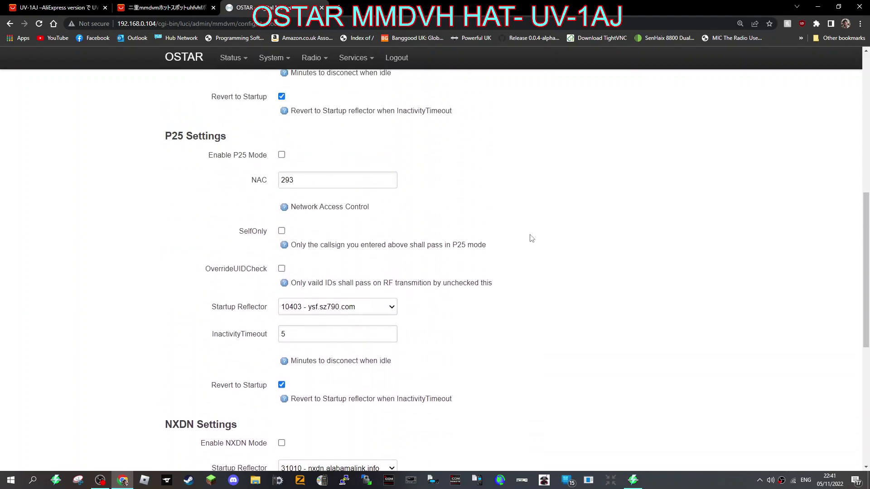
scroll(289, 175, up, 10)
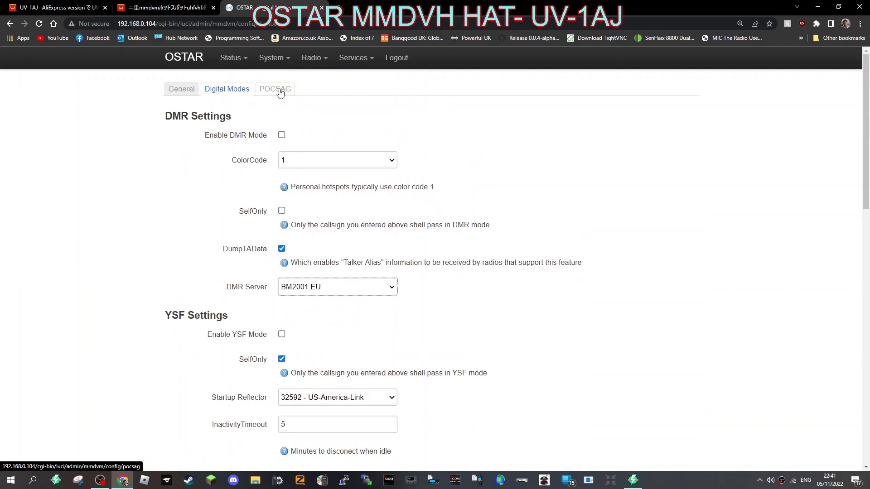
Step: Go to Services > Travelmate, showing it enabled and connected via trm_wwan (wlan0)
mouse_move(354, 68)
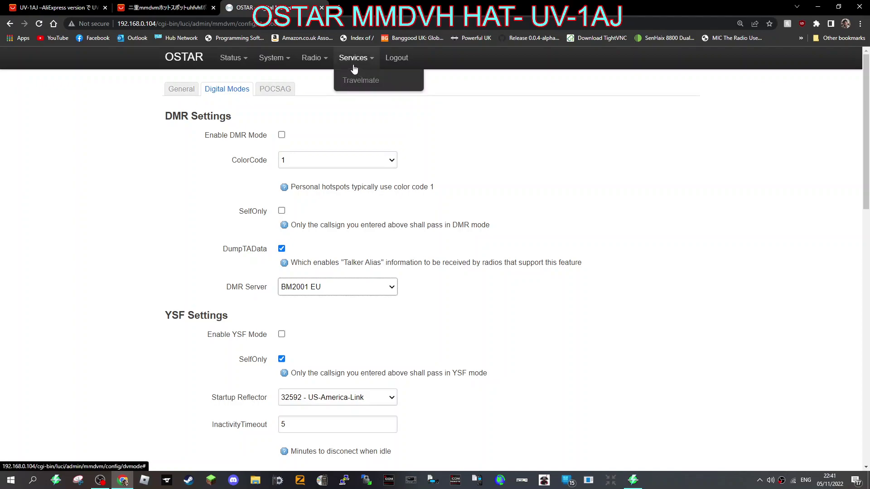
mouse_move(246, 62)
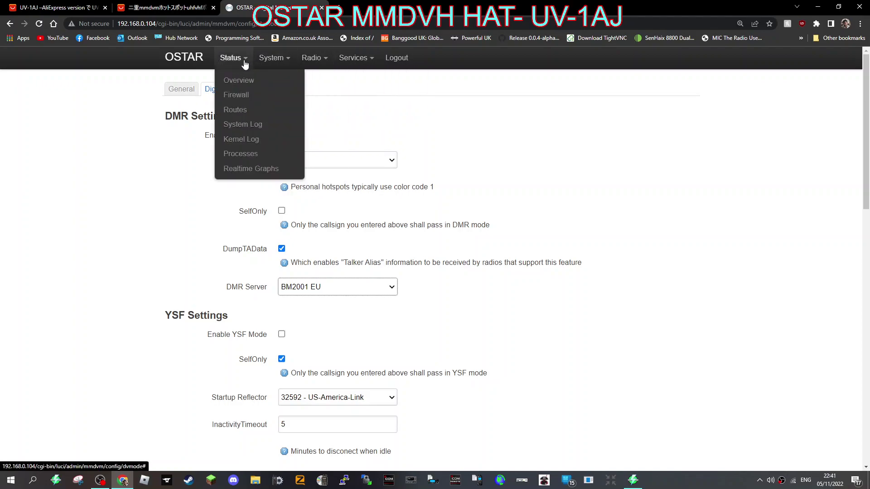
mouse_move(269, 52)
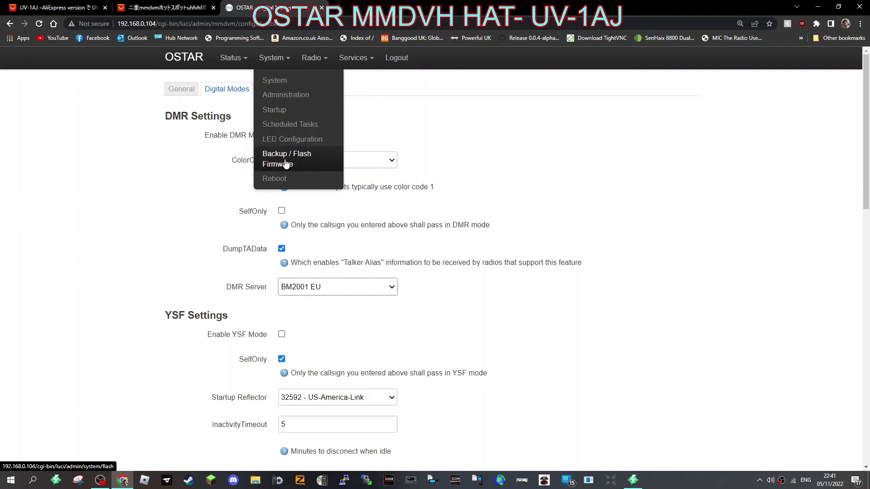
mouse_move(311, 63)
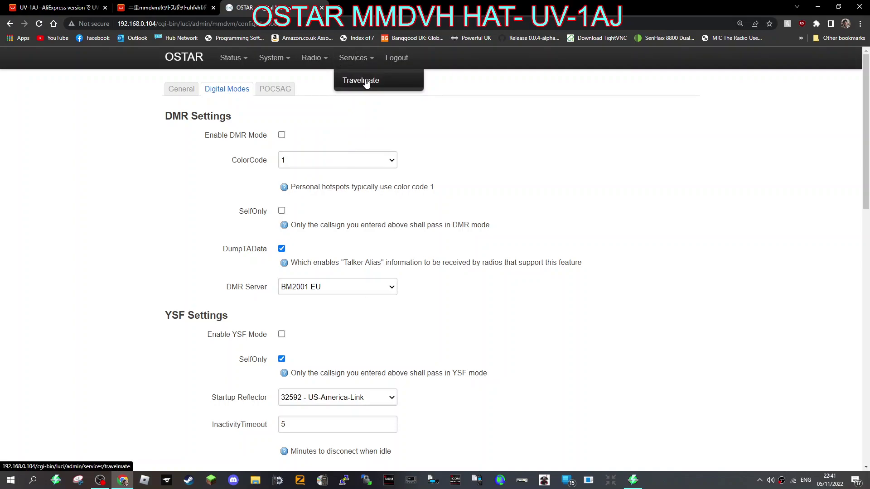
click(366, 84)
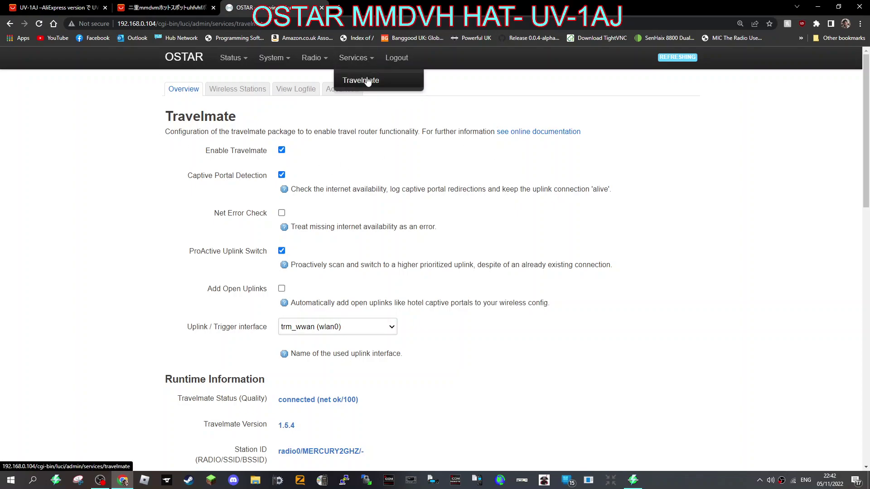
Step: In Wireless Stations, raise the priority of the MERCURY2GHZ and yourssid uplinks
click(231, 90)
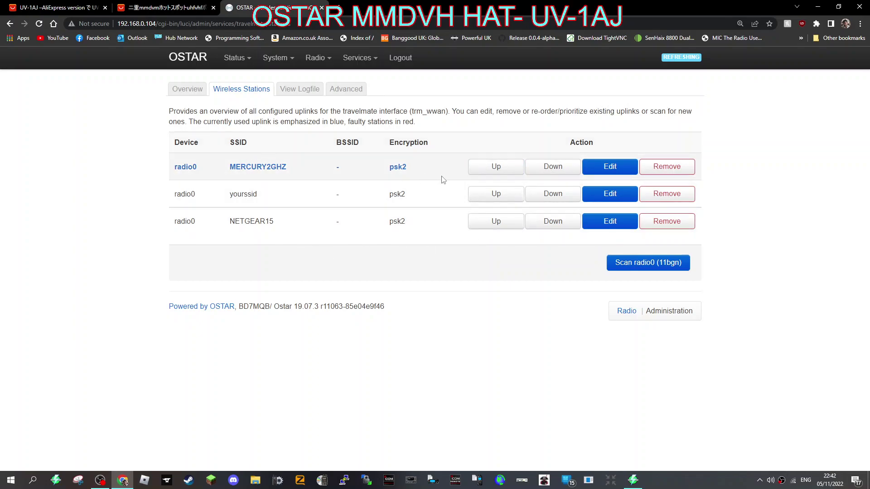
click(484, 165)
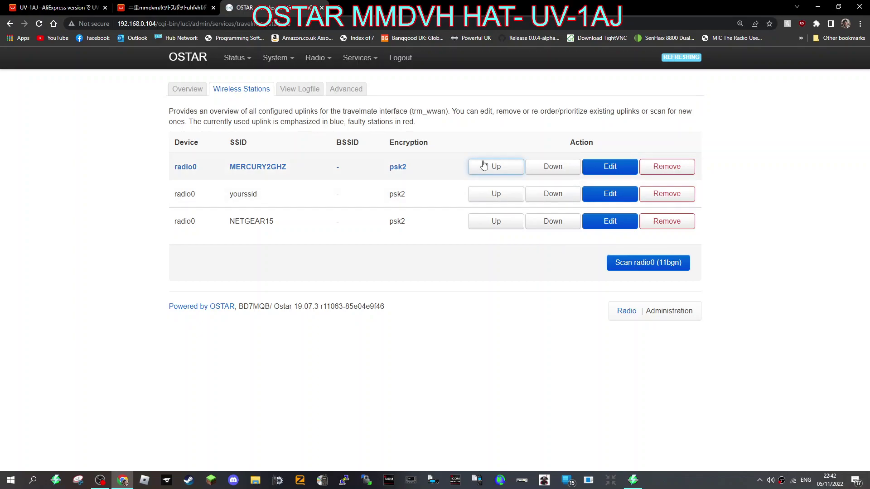
click(493, 195)
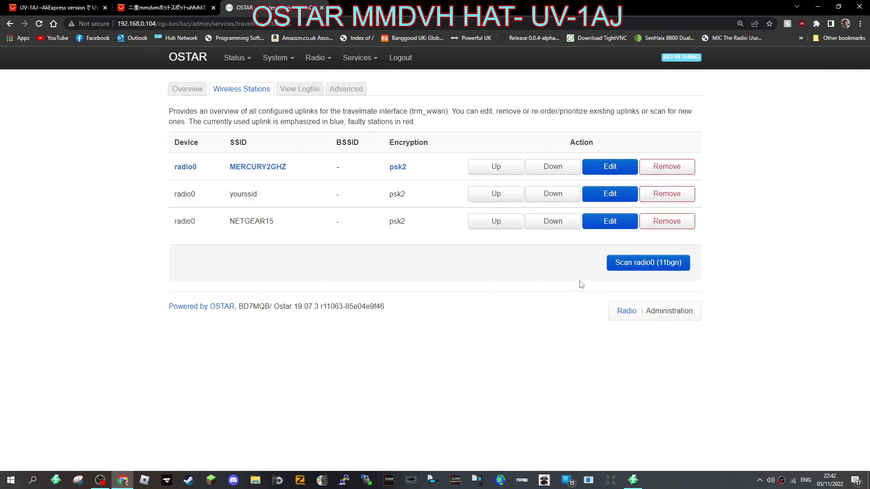
Step: Log out of OSTAR, leaving the Authorization Required page with the username prefilled
click(403, 57)
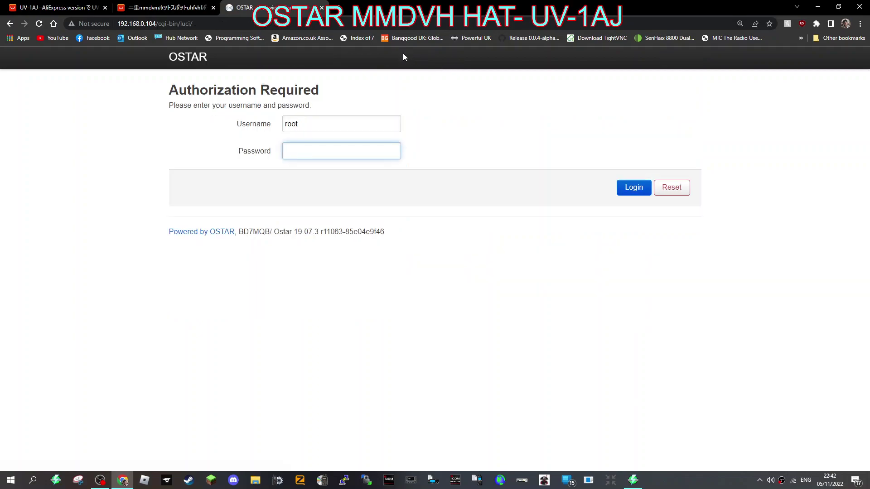